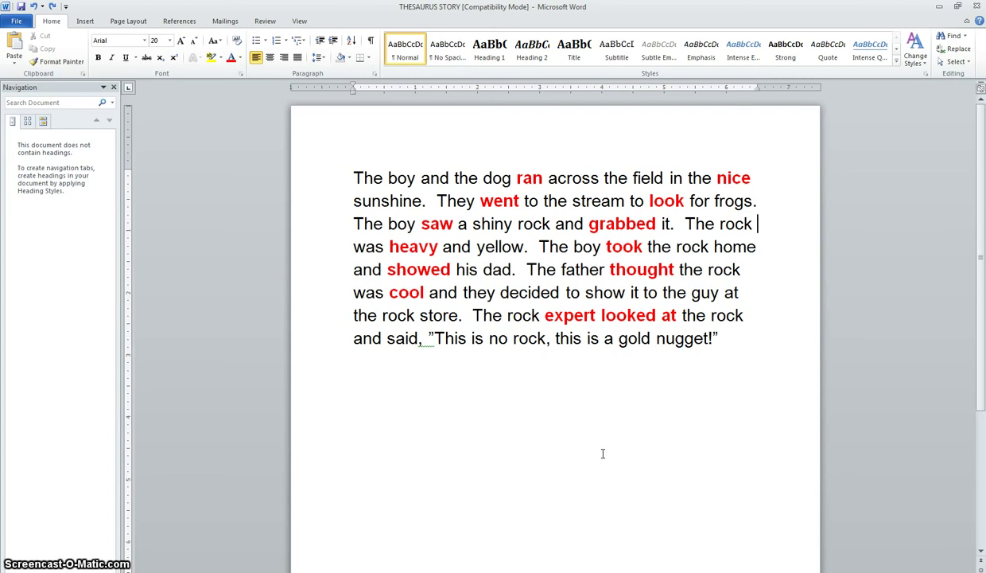
# Open the Review tab's thesaurus beside the story so it lists synonyms for 'was'
pyautogui.click(607, 449)
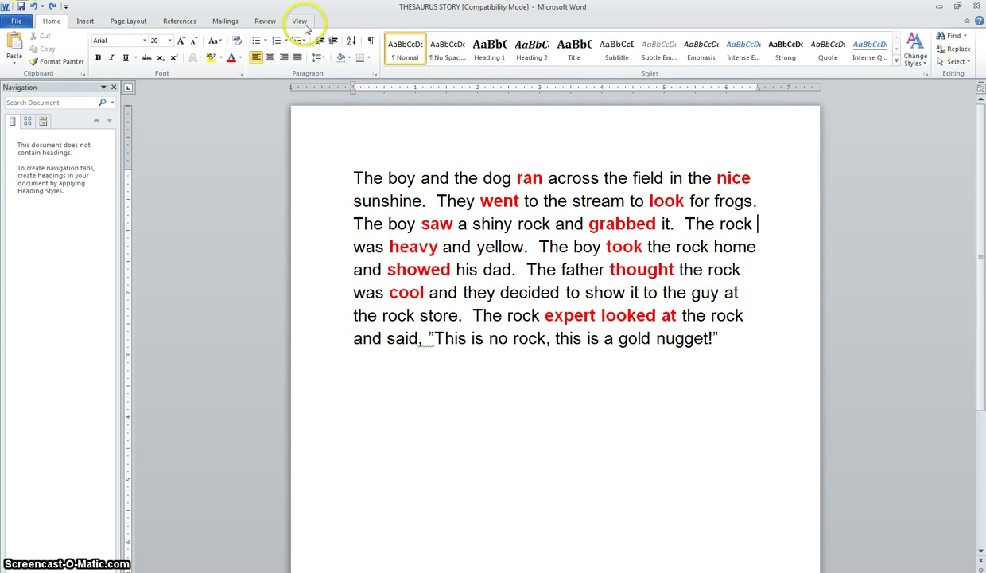
pyautogui.click(266, 22)
pyautogui.click(82, 65)
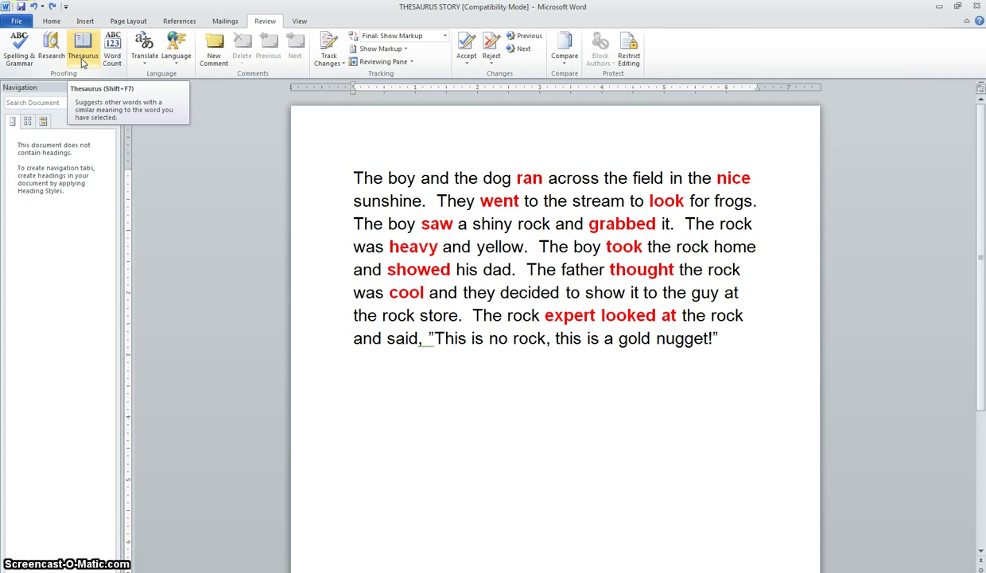
pyautogui.click(312, 174)
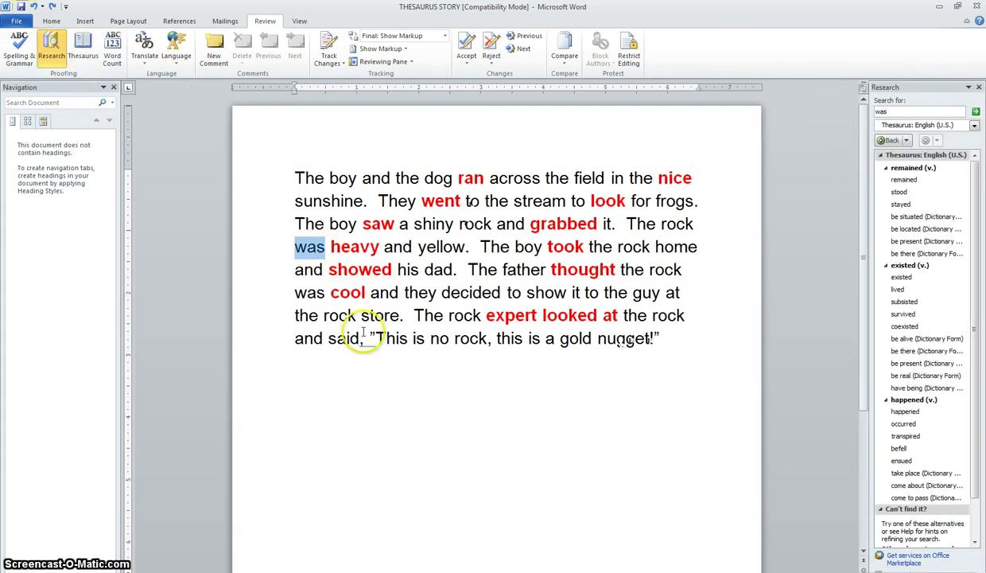
pyautogui.click(472, 178)
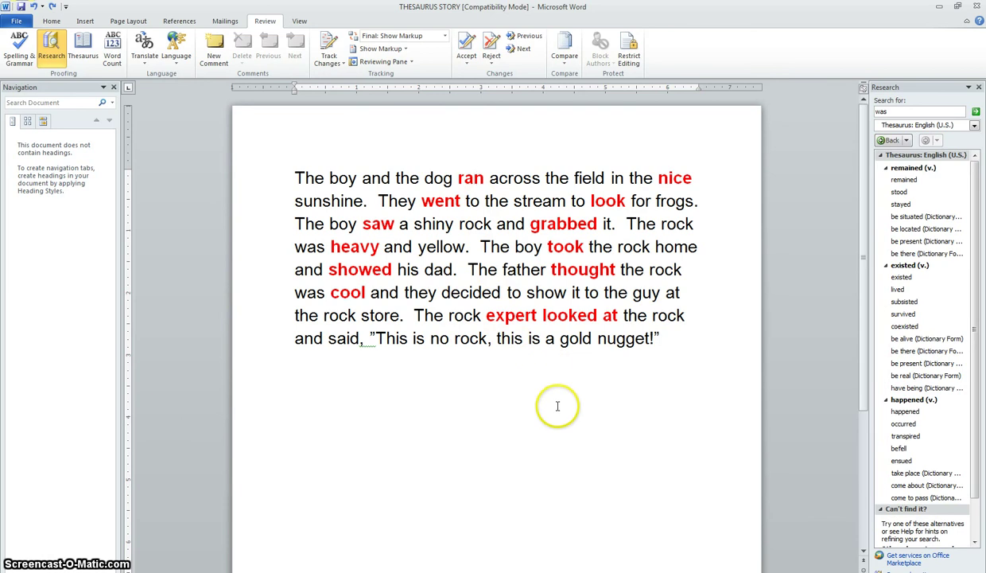
# Look up synonyms for 'ran' in the thesaurus pane
pyautogui.press('alt')
pyautogui.keyDown('alt'); pyautogui.click(466, 177); pyautogui.keyUp('alt')
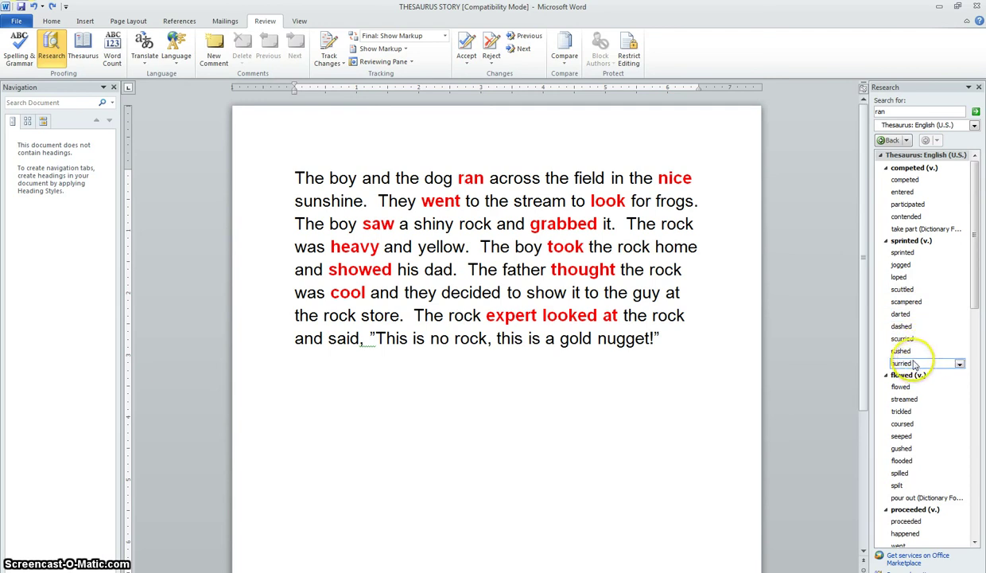
pyautogui.click(466, 180)
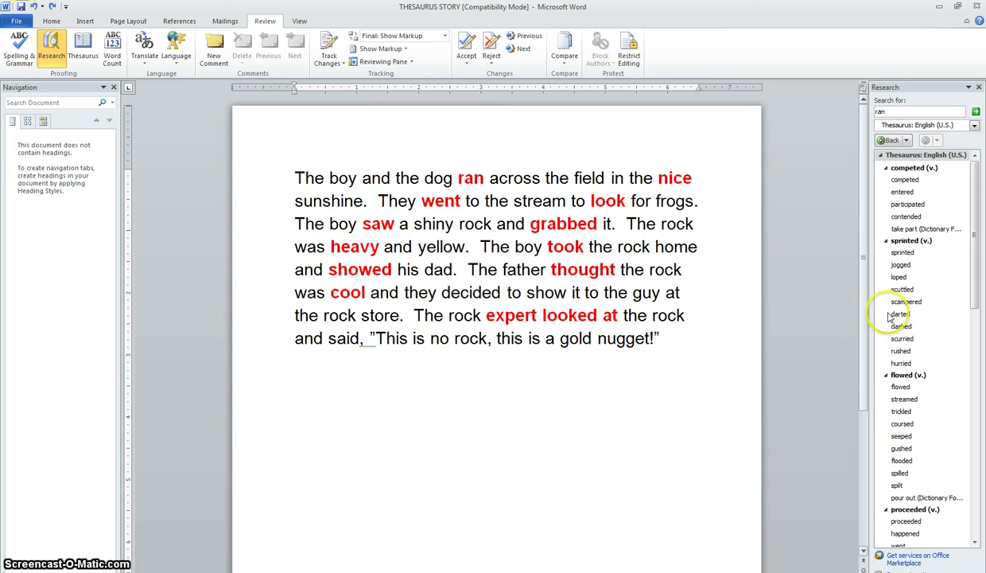
# Insert the synonym 'scampered', which lands after the story's last line
pyautogui.click(945, 304)
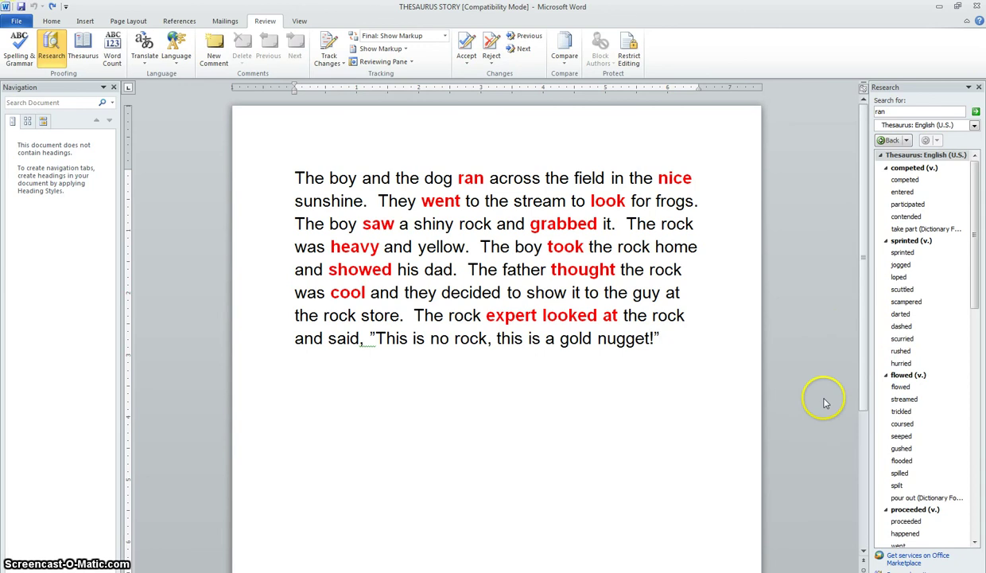
pyautogui.click(960, 304)
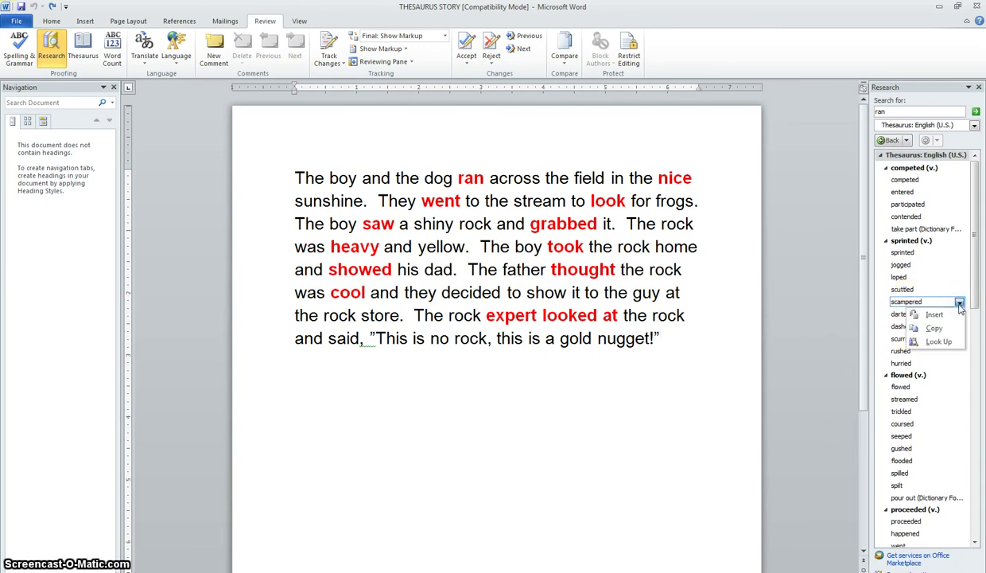
pyautogui.click(954, 316)
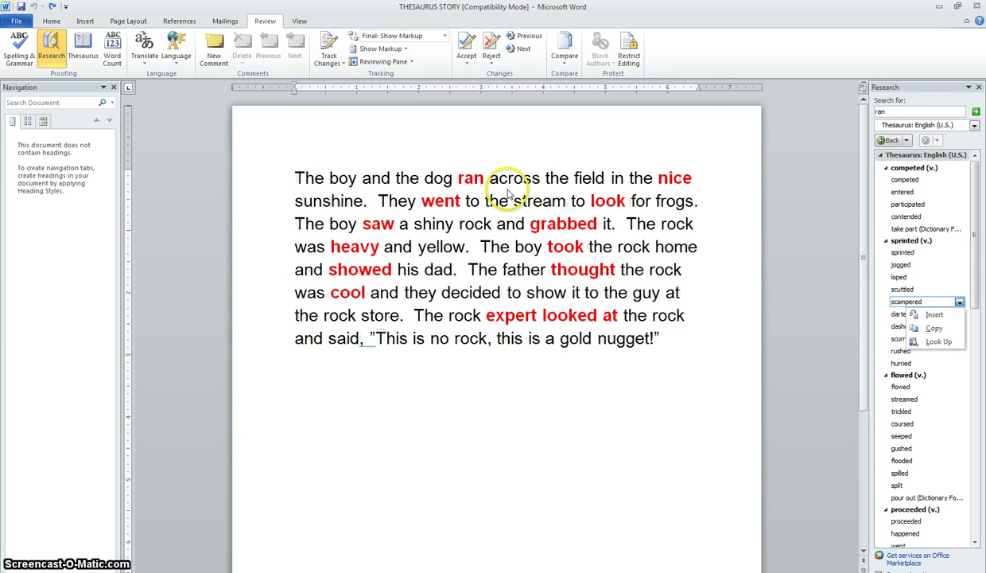
pyautogui.click(946, 317)
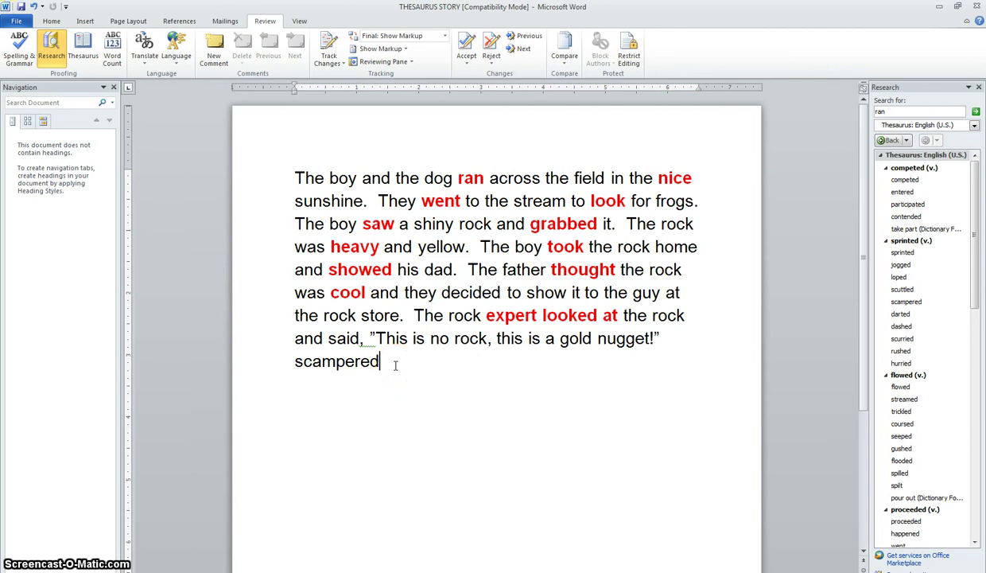
# Trim the stray 'scampered' and replace 'ran' with 'scampered' in the opening sentence
pyautogui.press('BackSpace')
pyautogui.press('BackSpace')
pyautogui.press('BackSpace')
pyautogui.press('BackSpace')
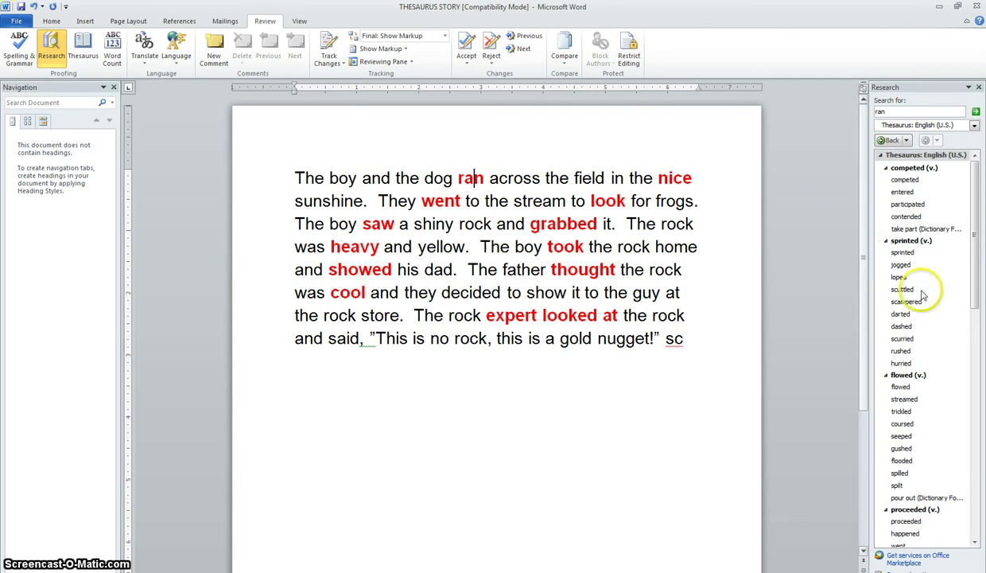
pyautogui.moveTo(906, 301)
pyautogui.click(960, 306)
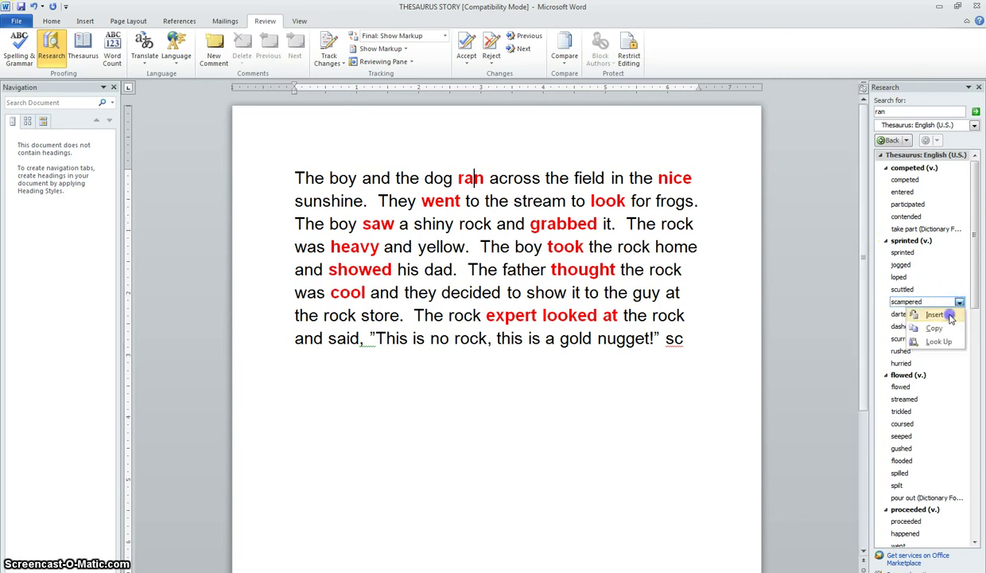
pyautogui.click(922, 315)
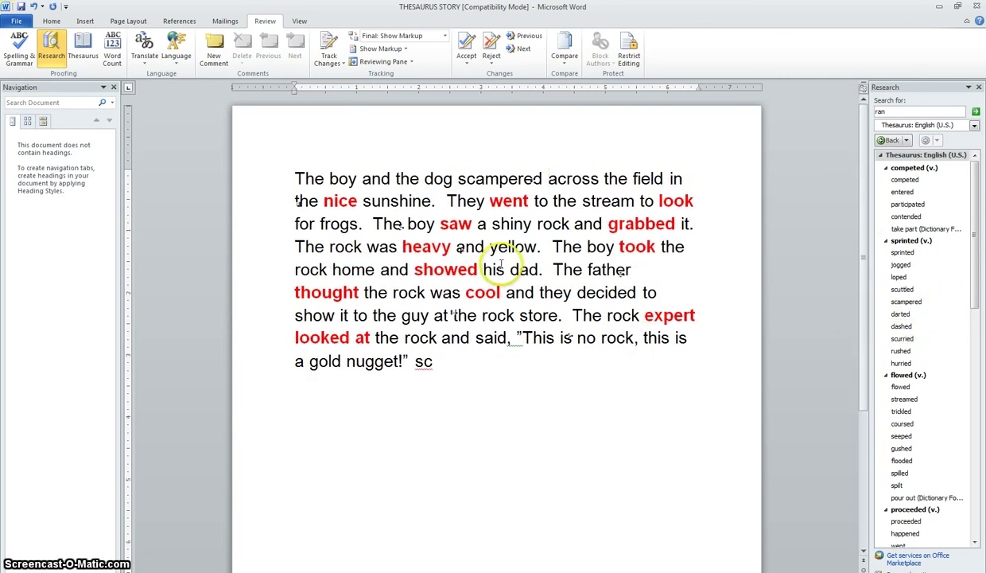
pyautogui.click(547, 180)
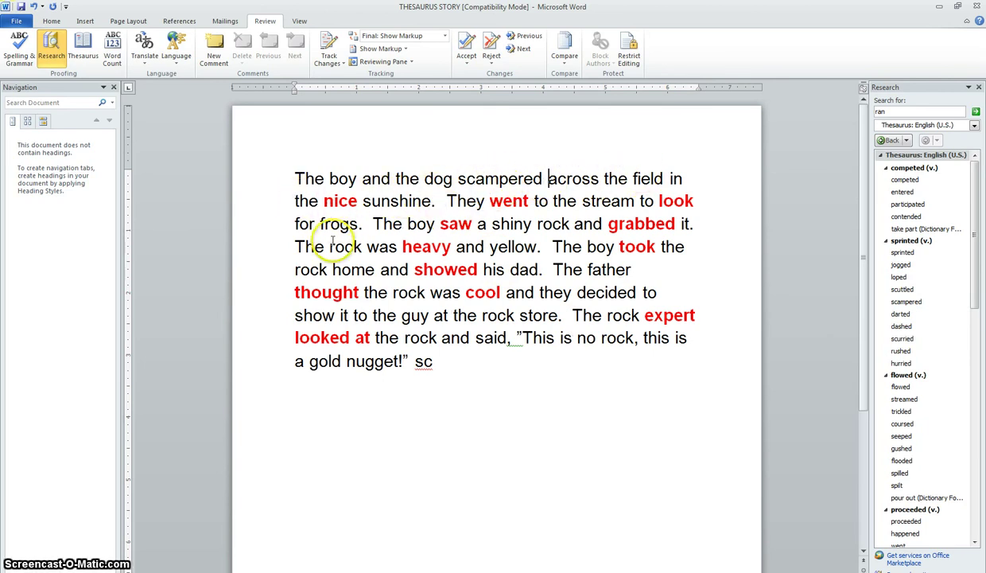
pyautogui.hotkey('ctrl', 'Home')
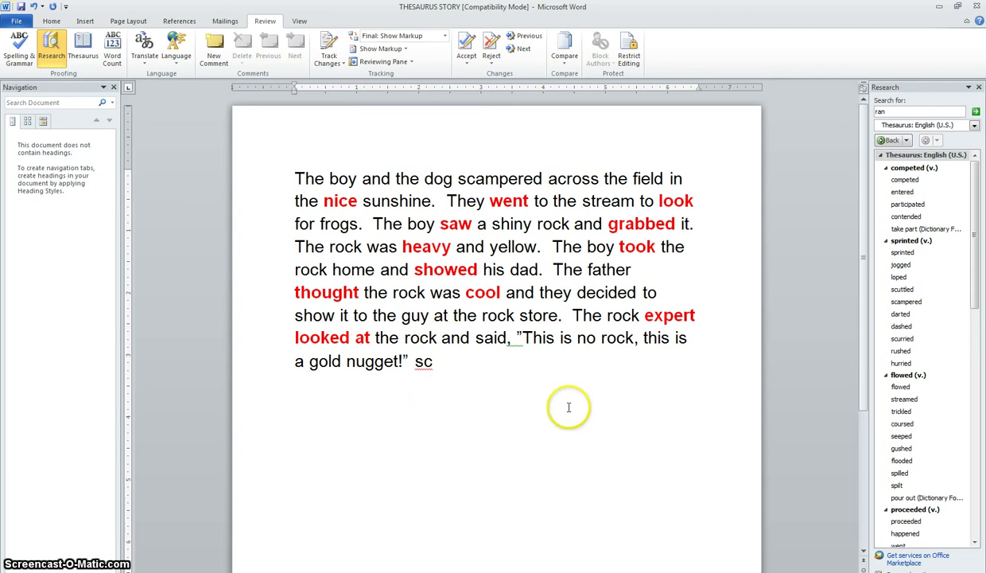
# Swap 'nice' for the thesaurus synonym 'wonderful', giving 'wonderful sunshine'
pyautogui.keyDown('alt'); pyautogui.click(340, 200); pyautogui.keyUp('alt')
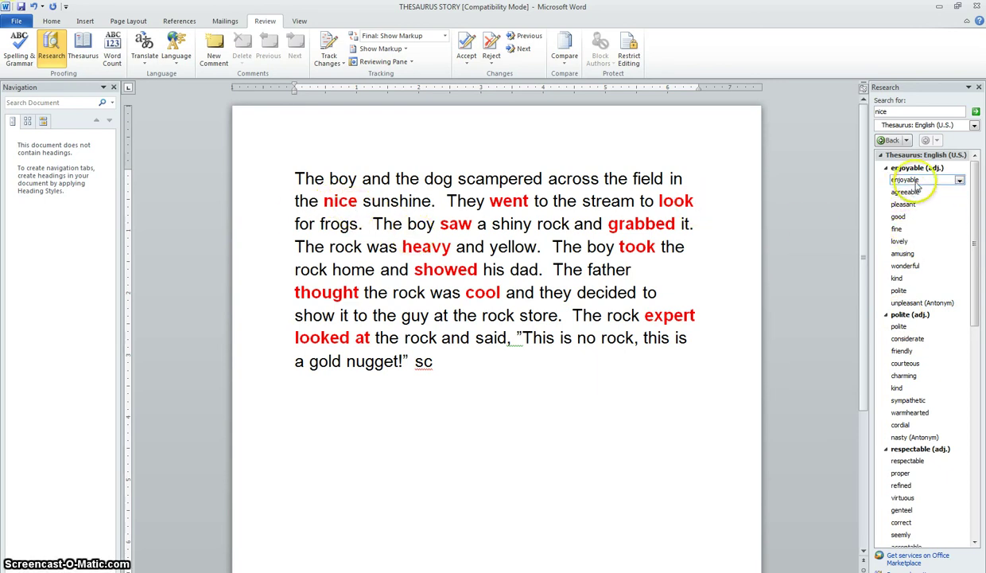
pyautogui.moveTo(922, 266)
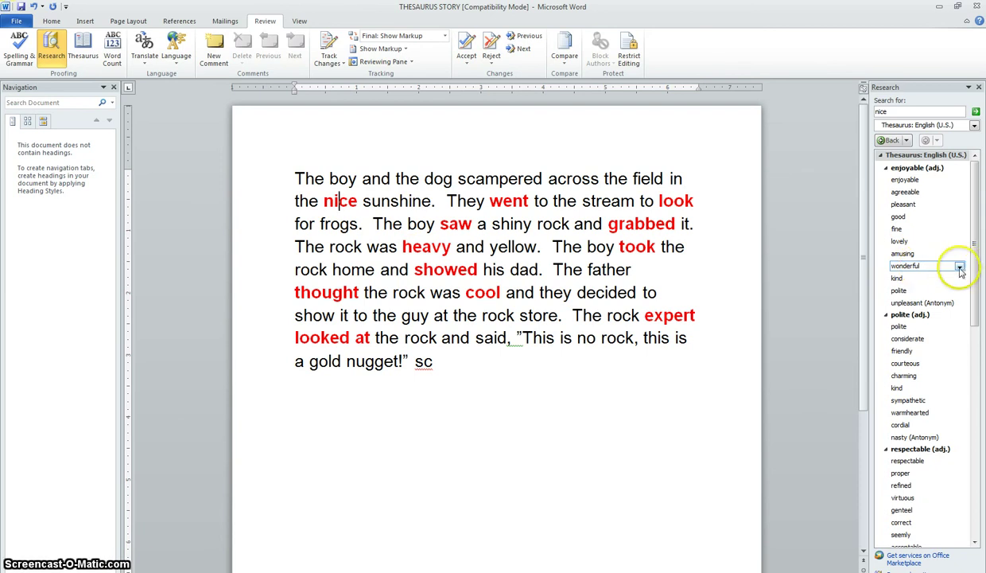
pyautogui.click(960, 268)
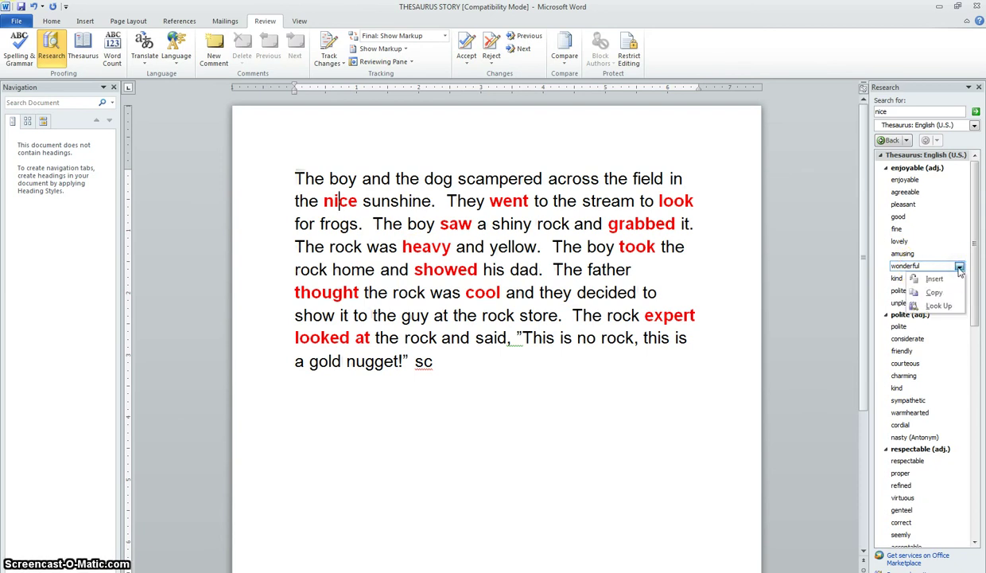
pyautogui.click(943, 281)
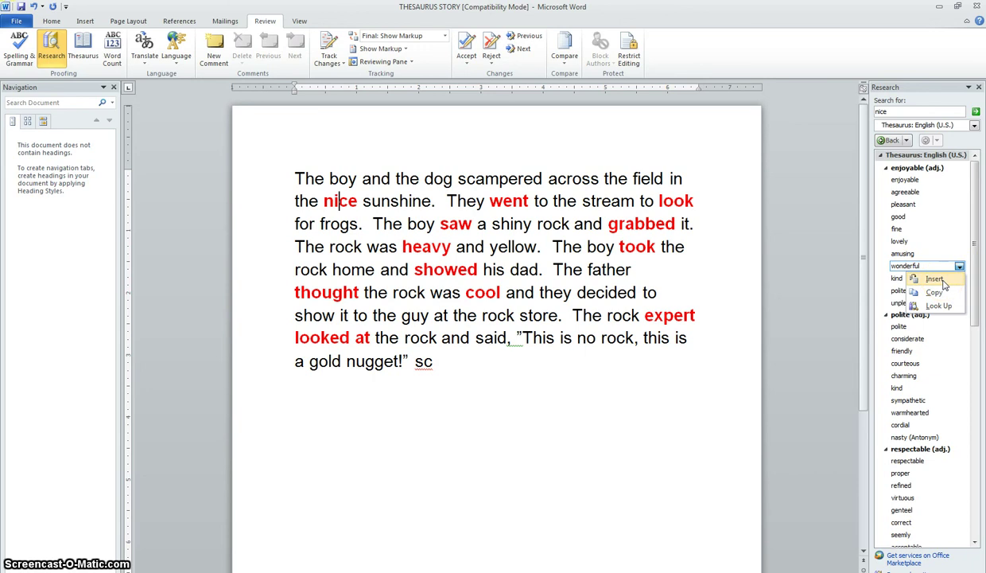
pyautogui.click(938, 280)
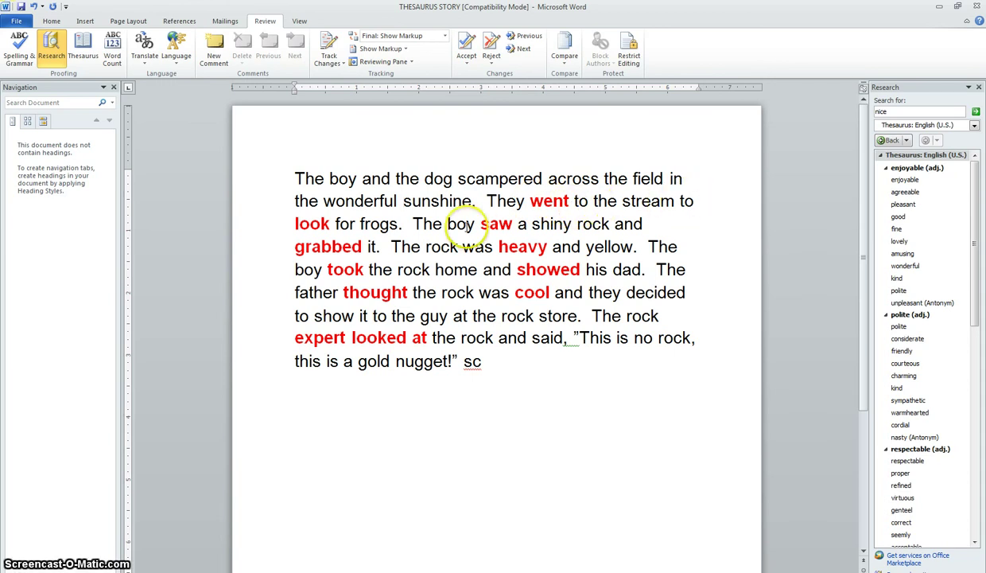
# Show thesaurus synonyms for 'went', then move to the end of the story's last line
pyautogui.keyDown('alt'); pyautogui.click(551, 202); pyautogui.keyUp('alt')
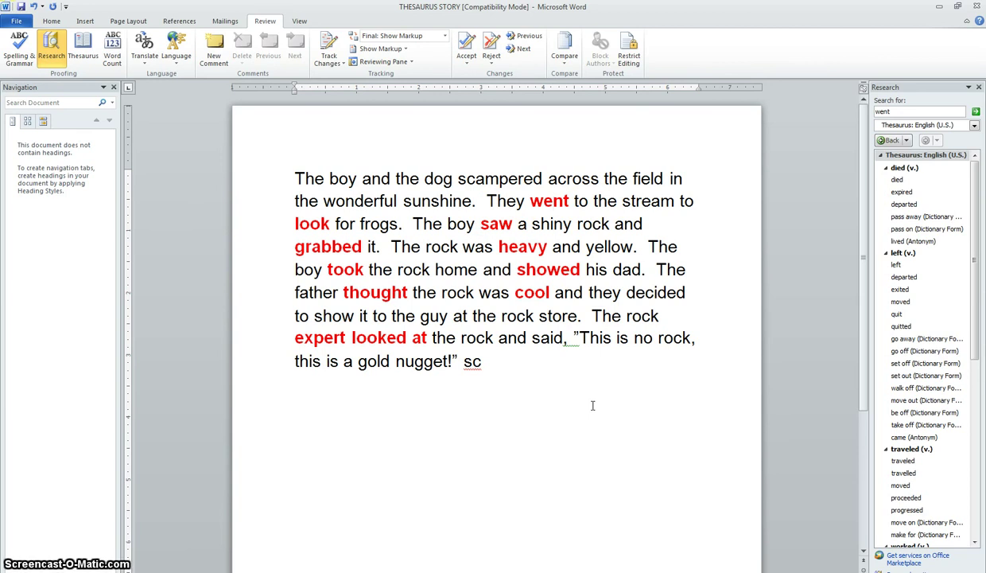
pyautogui.click(521, 360)
# Delete the leftover 'sc' after the gold-nugget quote
pyautogui.press('BackSpace')
pyautogui.press('BackSpace')
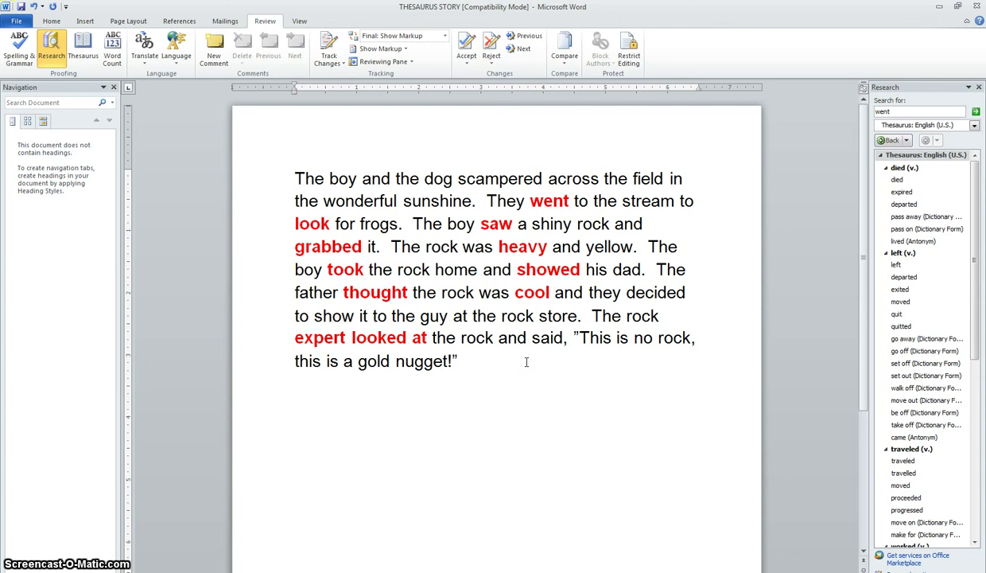